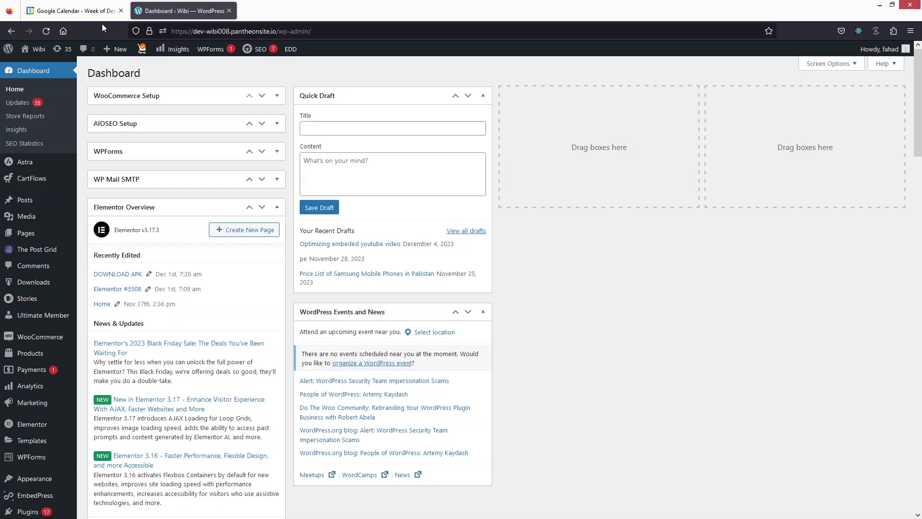
Step: Search the Add Plugins directory for 'embedpress' and confirm EmbedPress is already active
{"action": "left_click", "coordinate": [74, 11]}
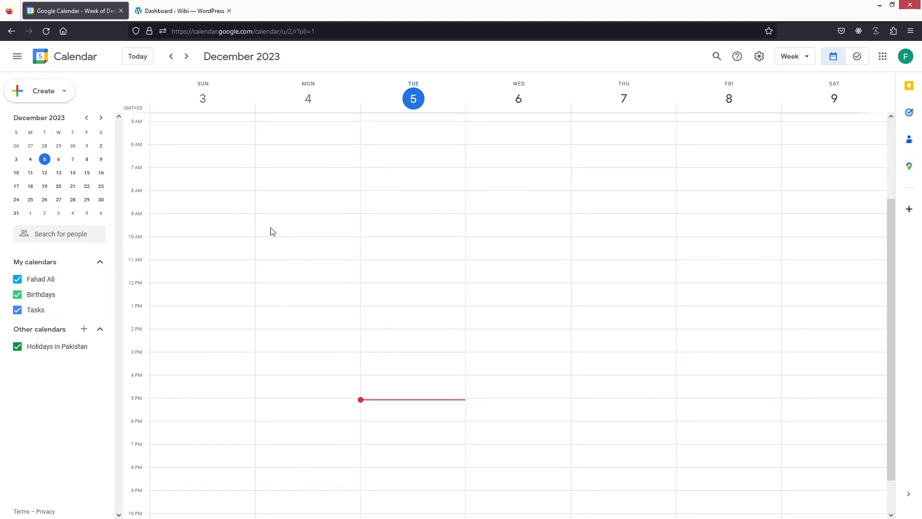
{"action": "left_click", "coordinate": [161, 15]}
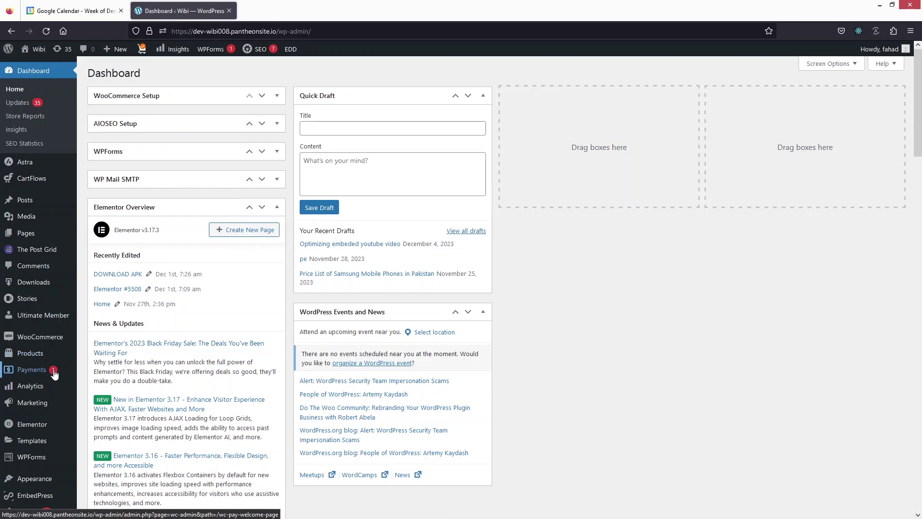
{"action": "scroll", "coordinate": [48, 375], "scroll_direction": "down", "scroll_amount": 2}
{"action": "mouse_move", "coordinate": [36, 412]}
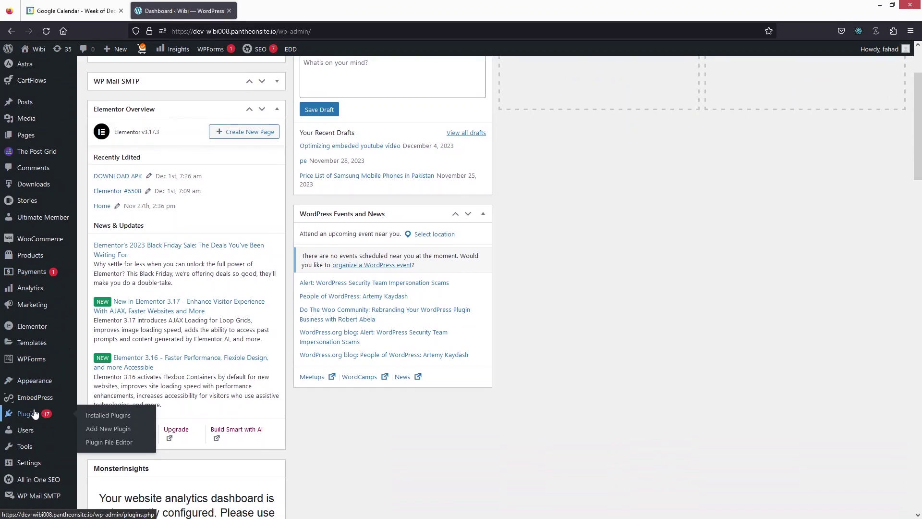
{"action": "left_click", "coordinate": [121, 433]}
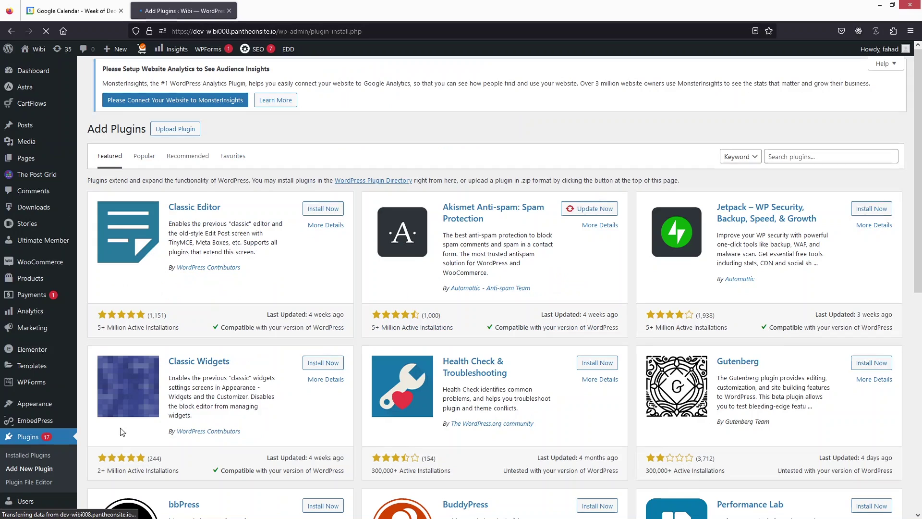
{"action": "left_click", "coordinate": [797, 157]}
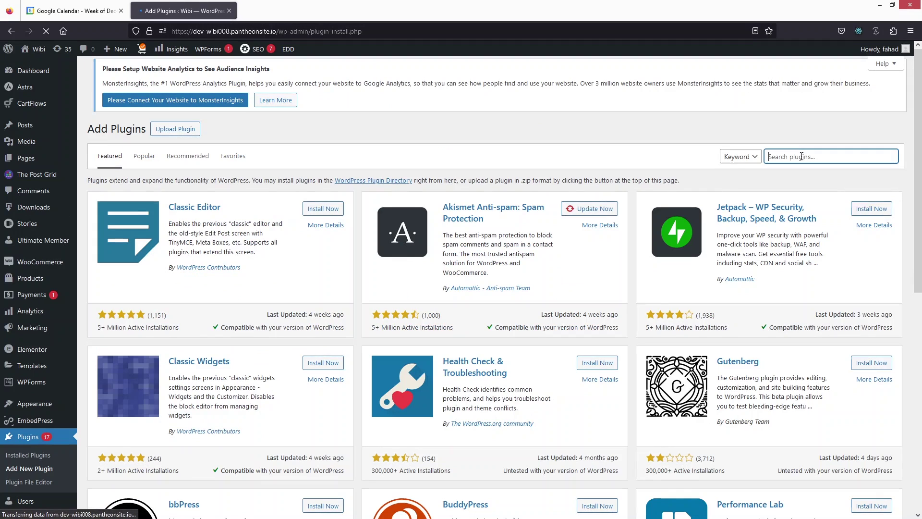
{"action": "type", "text": "embedpress"}
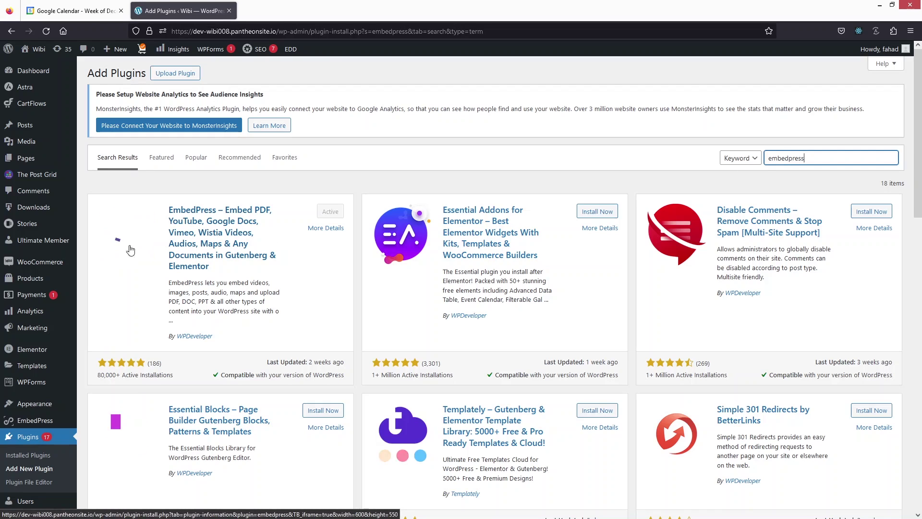
Step: Show the EmbedPress Sources page listing supported embed sources, including Google Calendar
{"action": "left_click", "coordinate": [35, 420]}
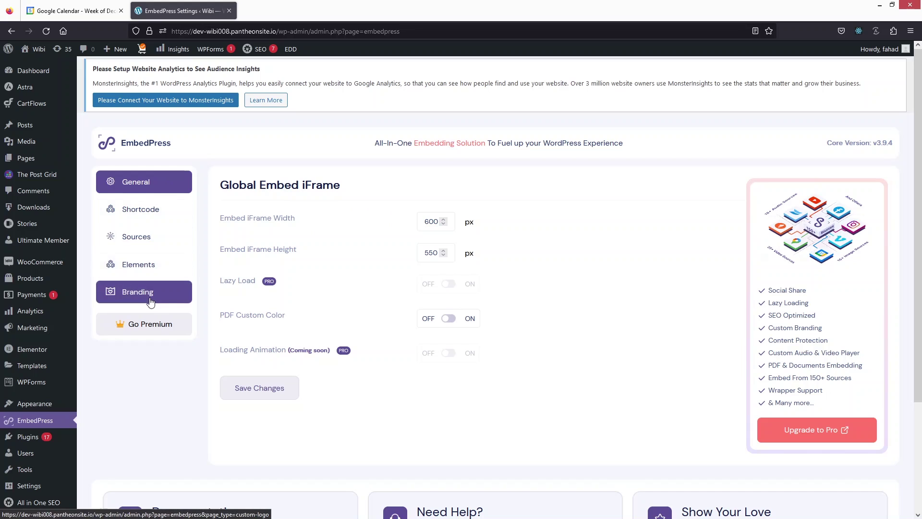
{"action": "left_click", "coordinate": [172, 243]}
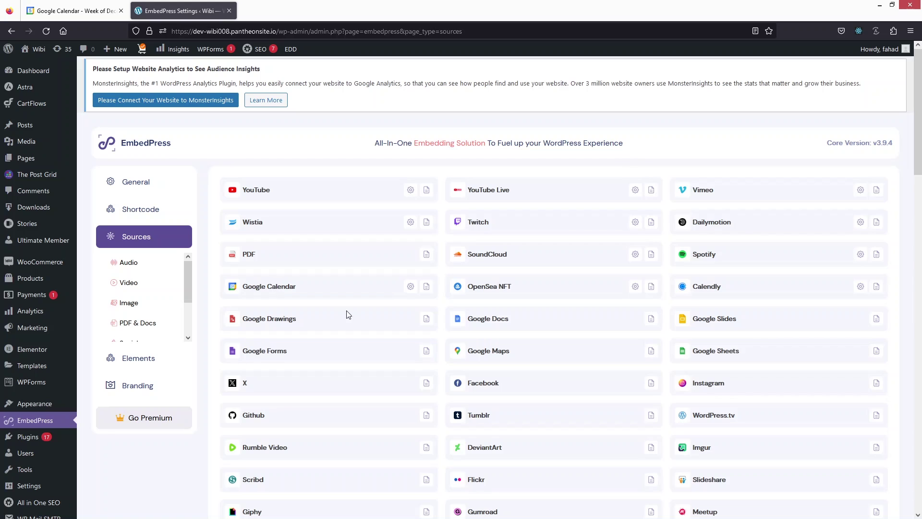
{"action": "mouse_move", "coordinate": [34, 132]}
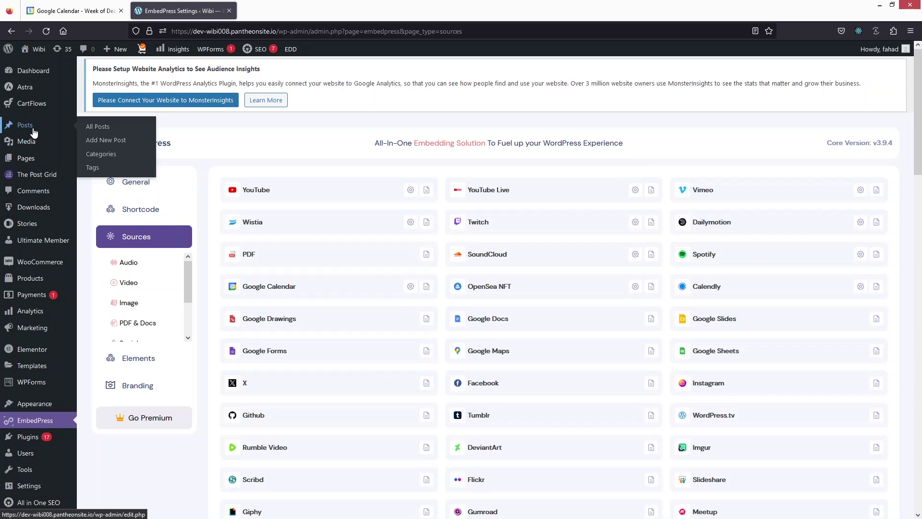
Step: Create a new post titled 'ADDING GOOGLE CALENDAR'
{"action": "left_click", "coordinate": [126, 146]}
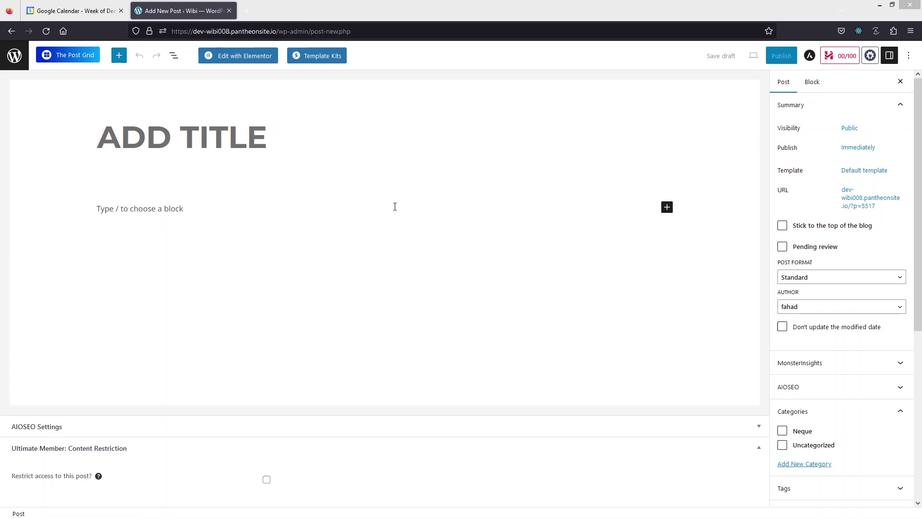
{"action": "left_click", "coordinate": [263, 138]}
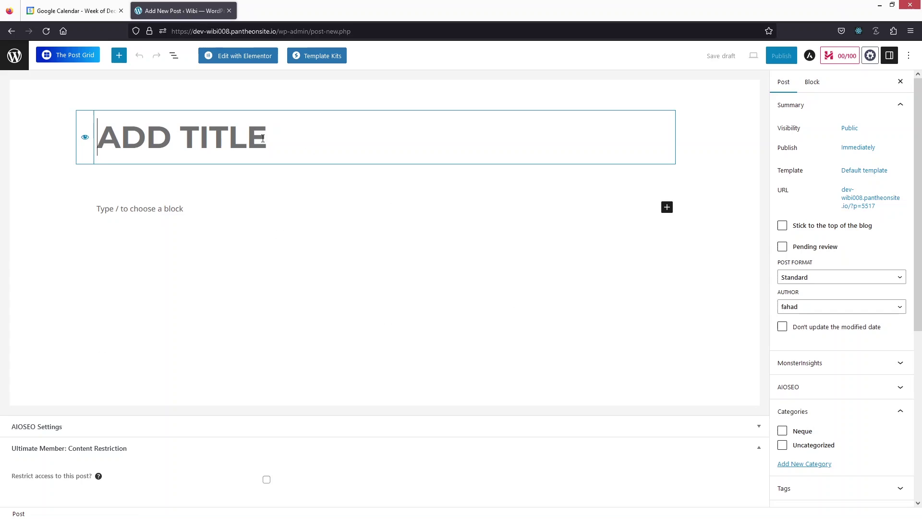
{"action": "type", "text": "ADDING GOOGLE CALENDAR"}
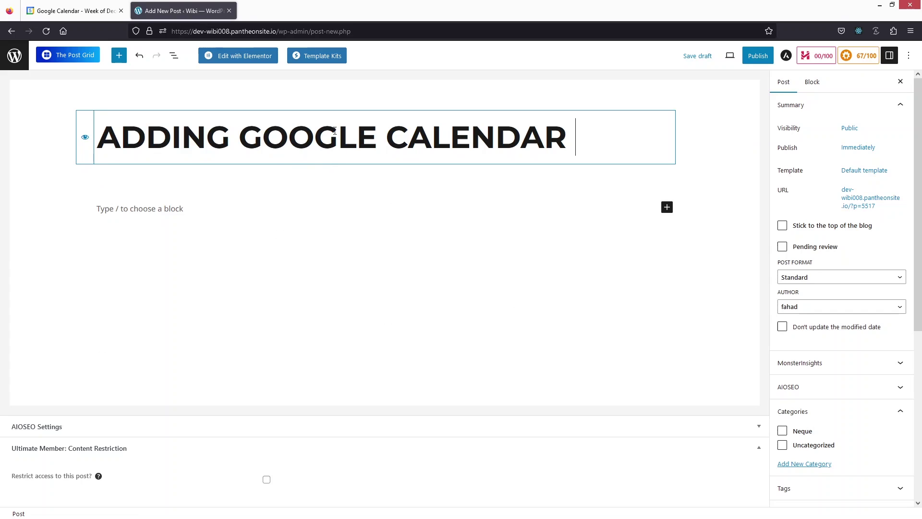
Step: Insert an empty EmbedPress block into the post body
{"action": "left_click", "coordinate": [234, 213]}
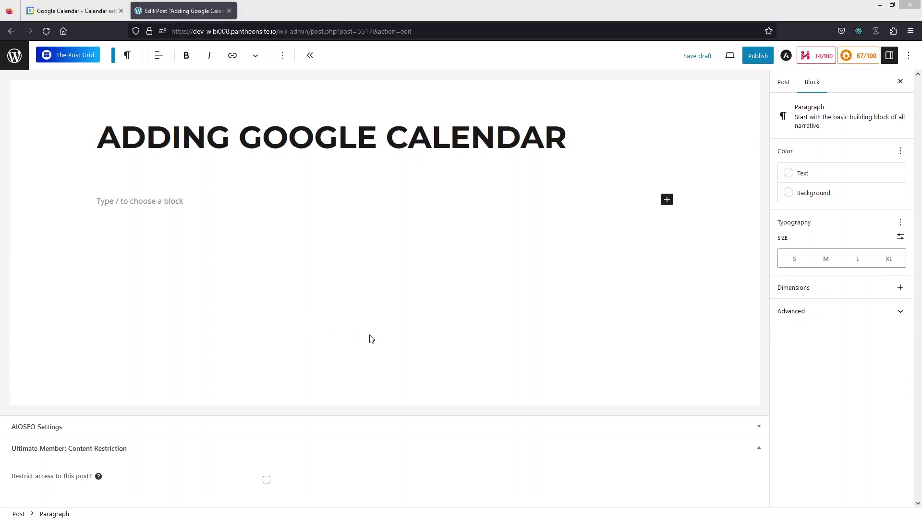
{"action": "left_click", "coordinate": [667, 201]}
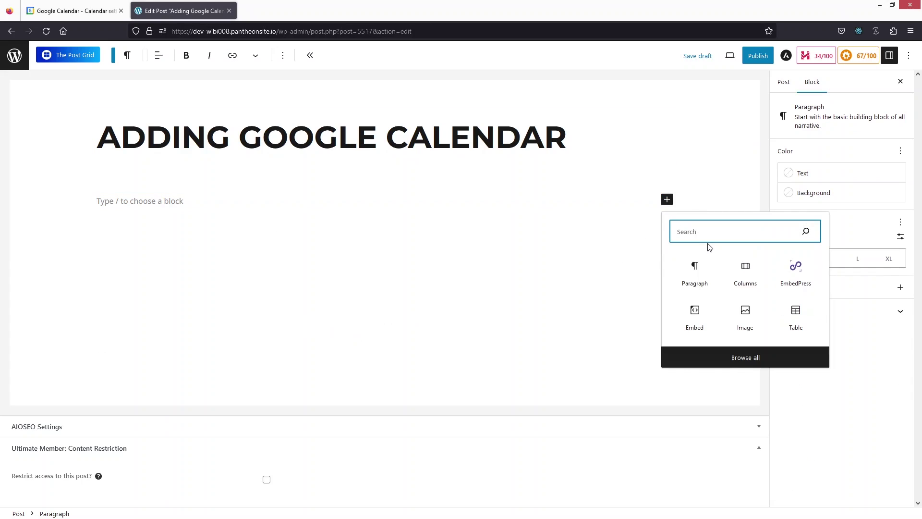
{"action": "type", "text": "embed"}
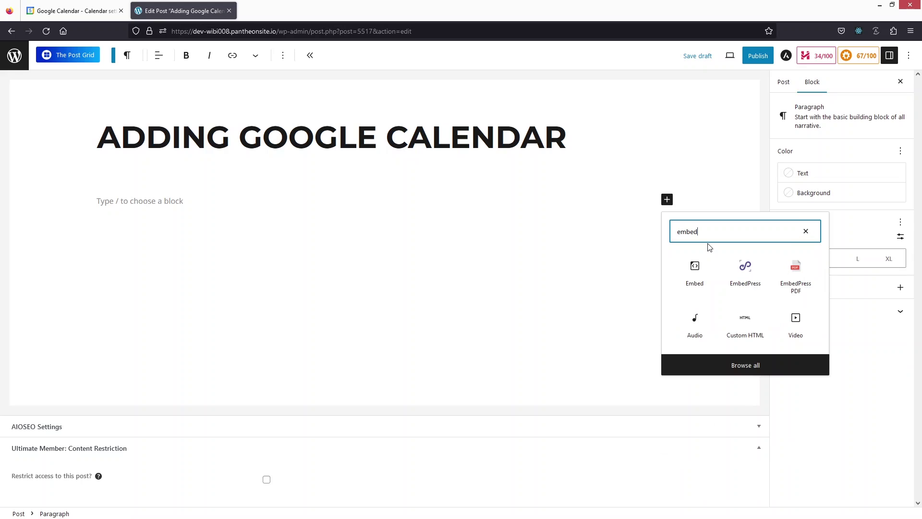
{"action": "left_click", "coordinate": [745, 269]}
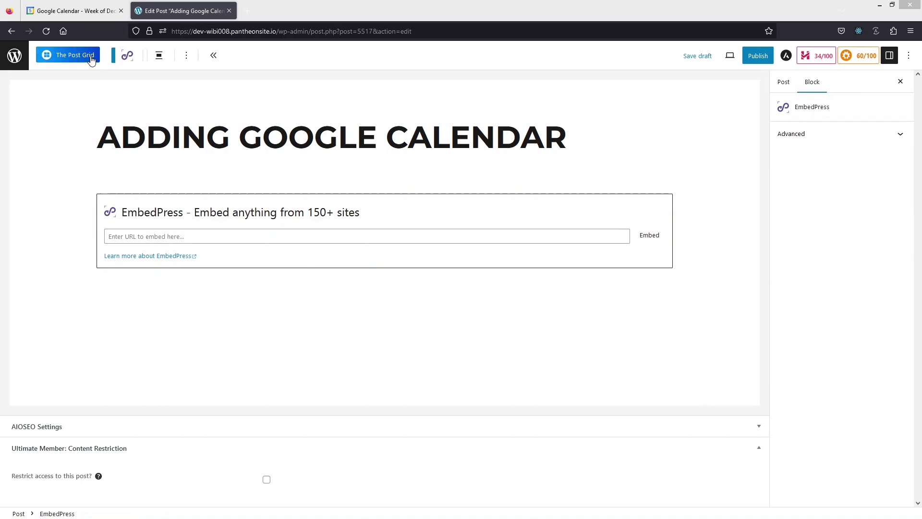
Step: Select the personal calendar's public URL in Google Calendar's Integrate calendar settings
{"action": "left_click", "coordinate": [72, 11]}
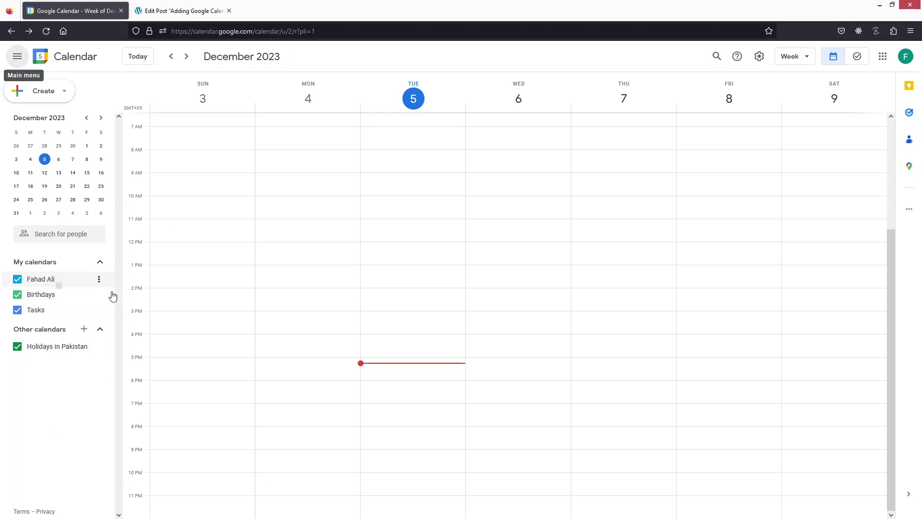
{"action": "left_click", "coordinate": [100, 280]}
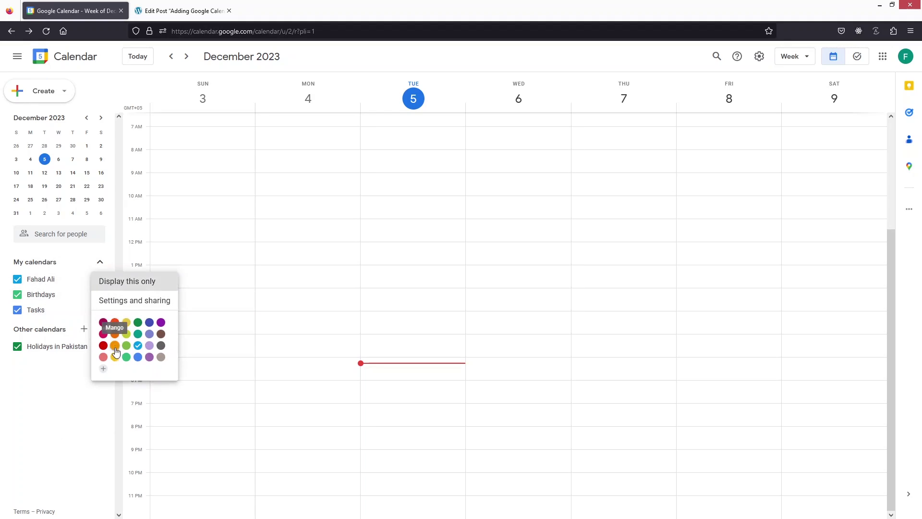
{"action": "left_click", "coordinate": [149, 302]}
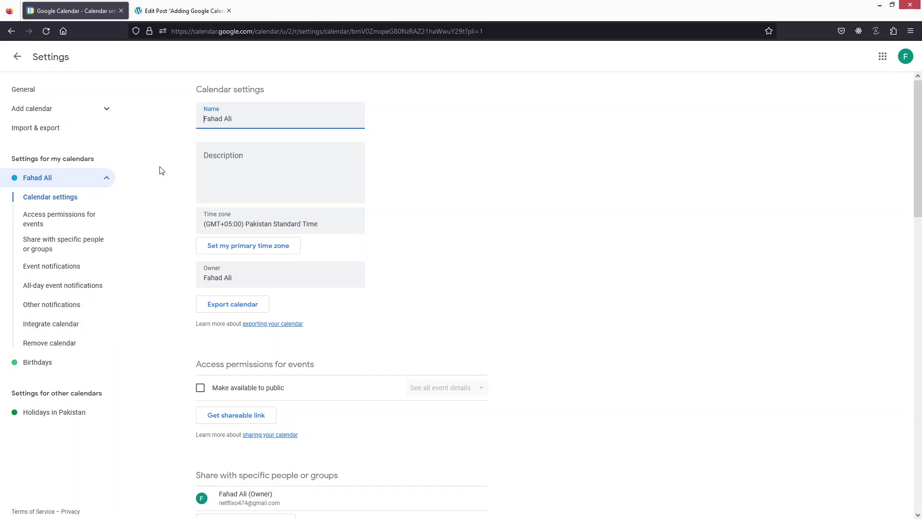
{"action": "left_click", "coordinate": [67, 325]}
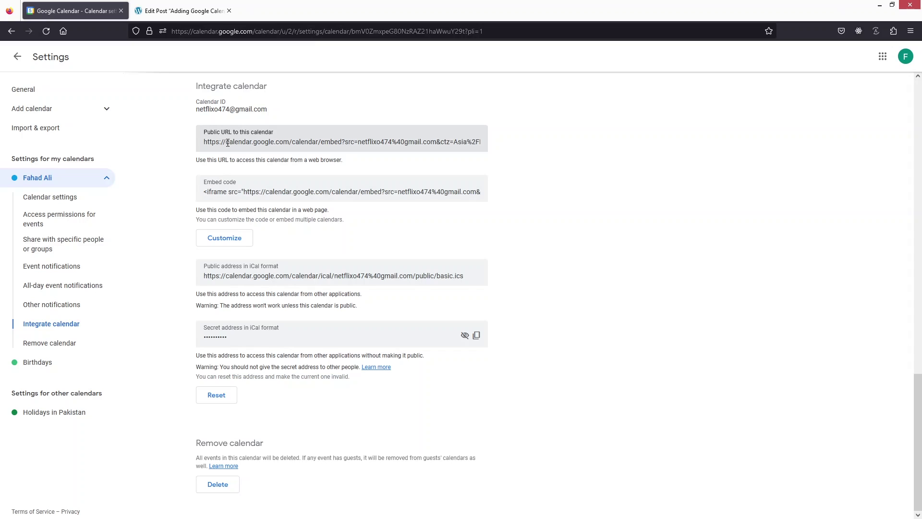
{"action": "left_click", "coordinate": [227, 143]}
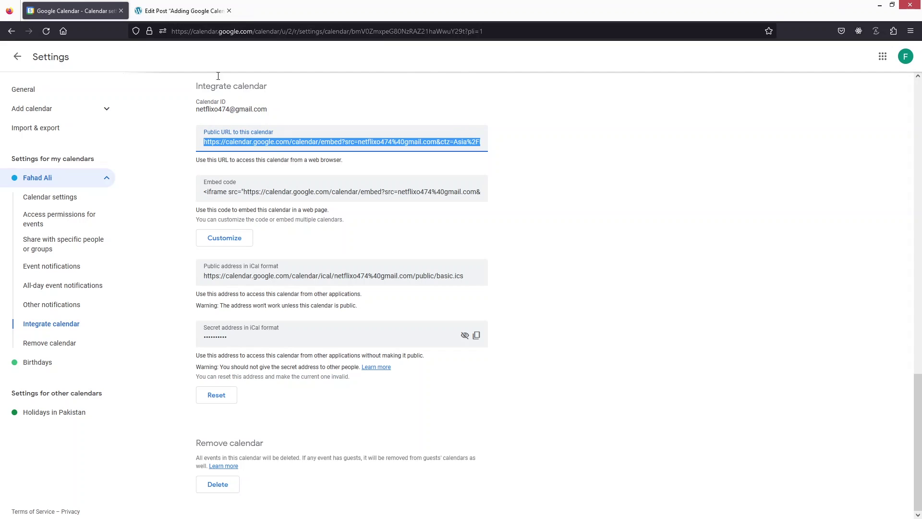
Step: Embed the Google Calendar in the EmbedPress block using the pasted public URL
{"action": "left_click", "coordinate": [176, 11]}
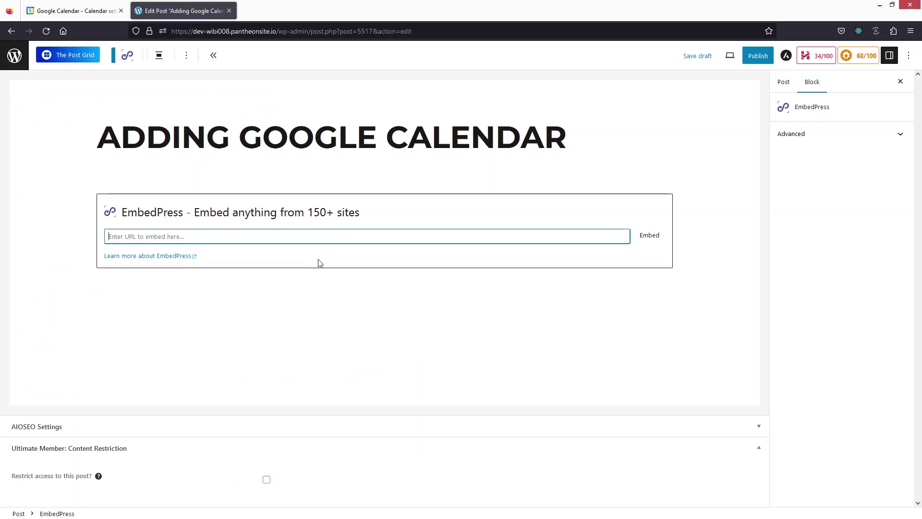
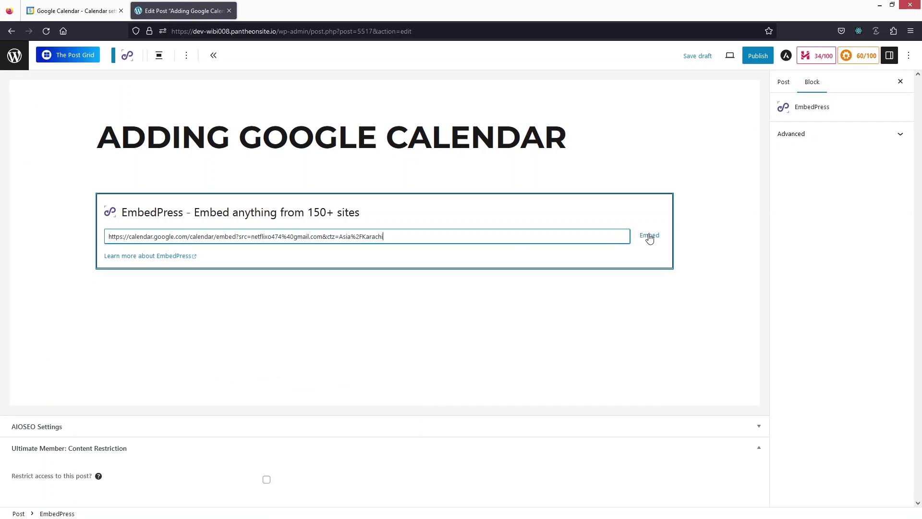
{"action": "left_click", "coordinate": [649, 236]}
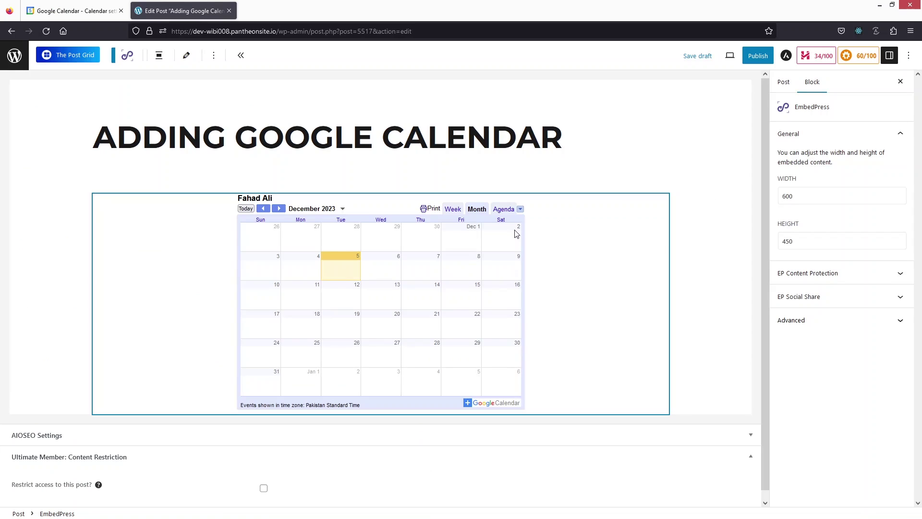
Step: Set the embedded calendar's height to 600 and width to 800
{"action": "scroll", "coordinate": [535, 235], "scroll_direction": "down", "scroll_amount": 1}
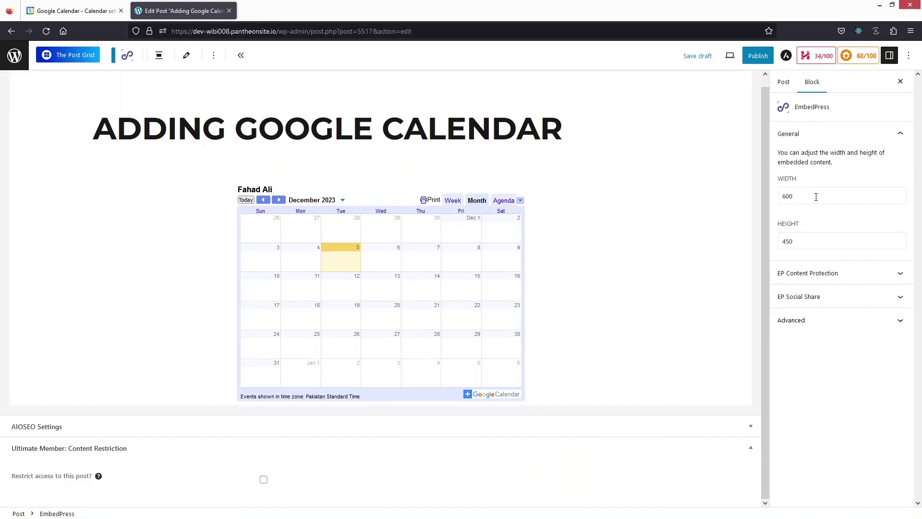
{"action": "left_click", "coordinate": [800, 242]}
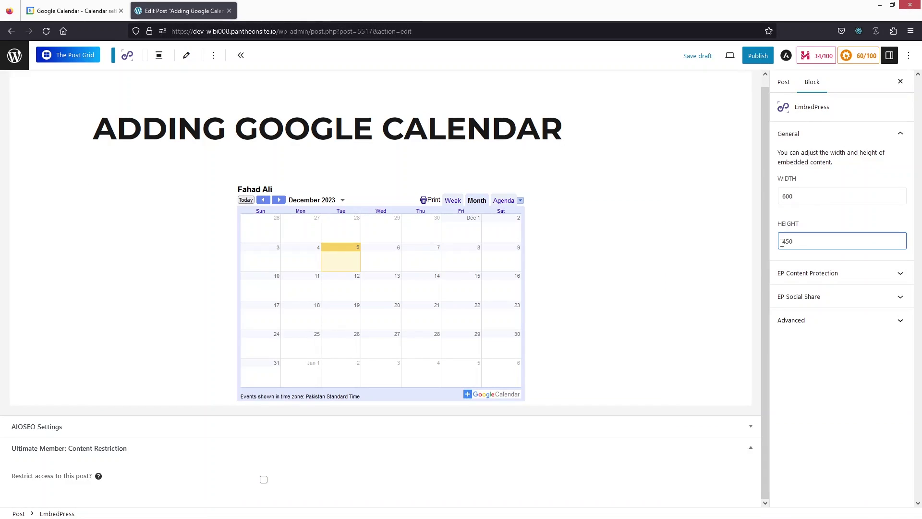
{"action": "key", "text": "BackSpace"}
{"action": "key", "text": "BackSpace"}
{"action": "key", "text": "BackSpace"}
{"action": "type", "text": "600"}
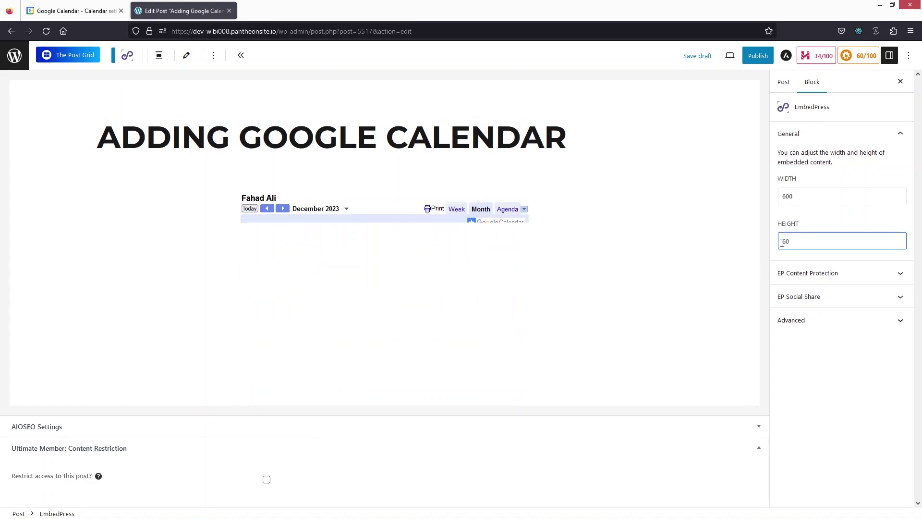
{"action": "left_click", "coordinate": [796, 198]}
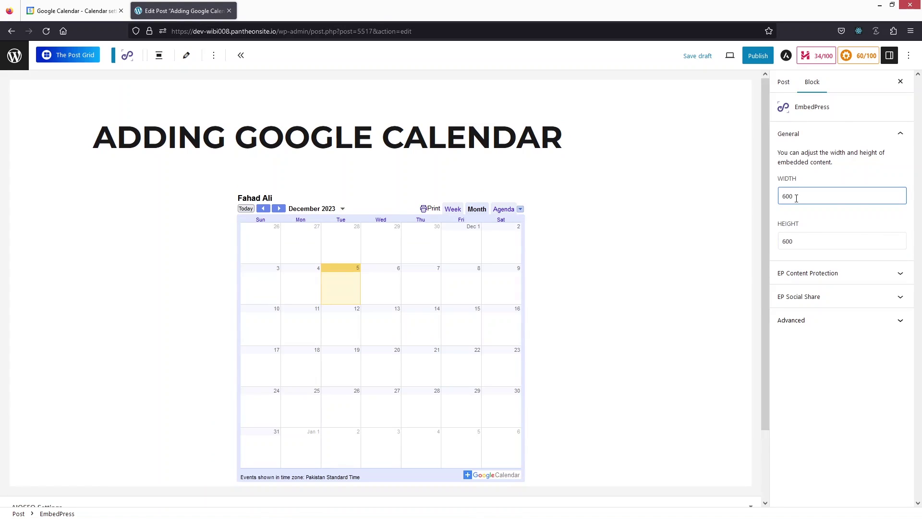
{"action": "key", "text": "Home"}
{"action": "key", "text": "Delete"}
{"action": "type", "text": "8"}
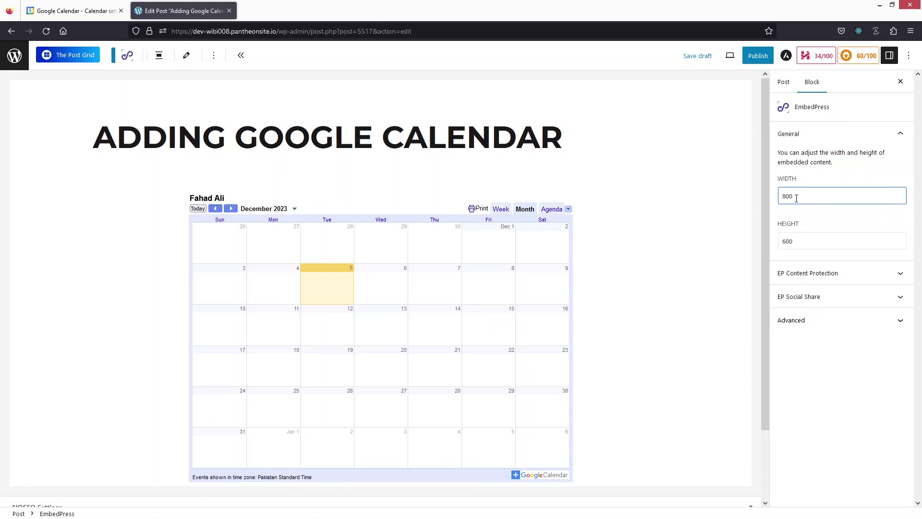
Step: Expand EP Content Protection and EP Social Share, toggling Enable Social Share on then off
{"action": "left_click", "coordinate": [835, 282]}
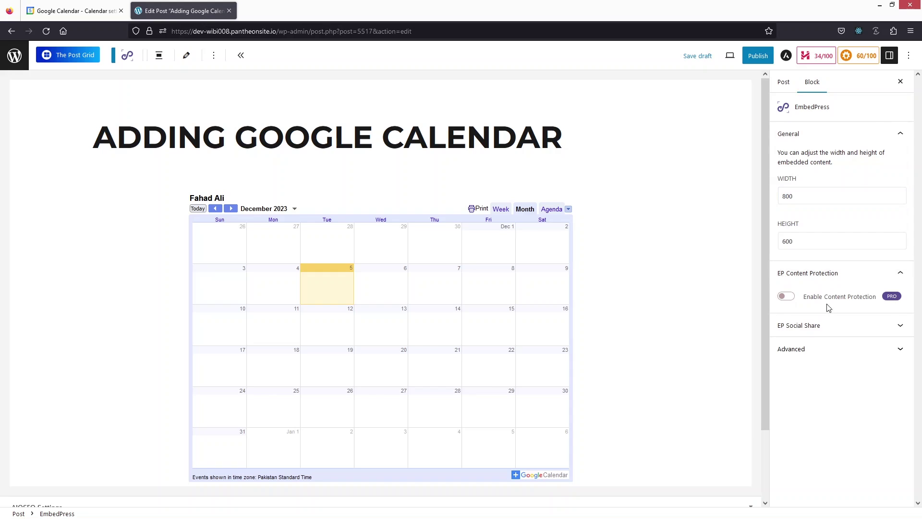
{"action": "left_click", "coordinate": [819, 330]}
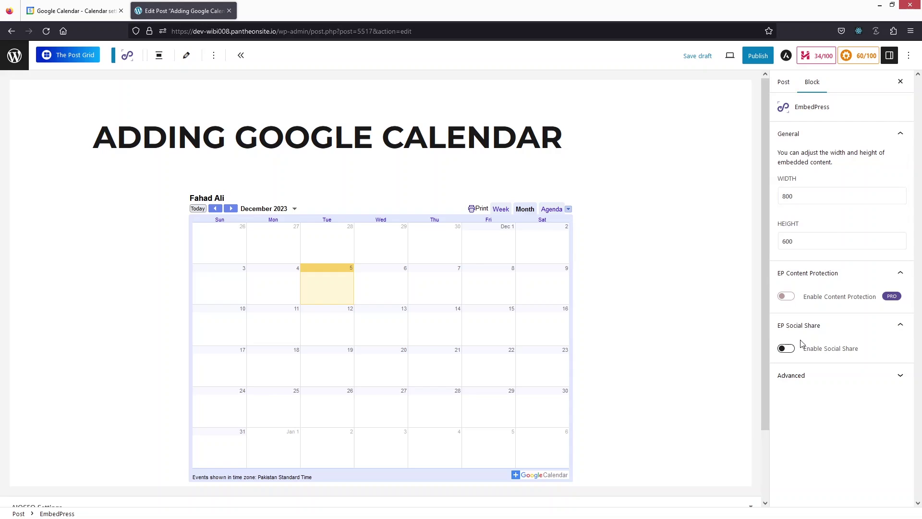
{"action": "left_click", "coordinate": [789, 349]}
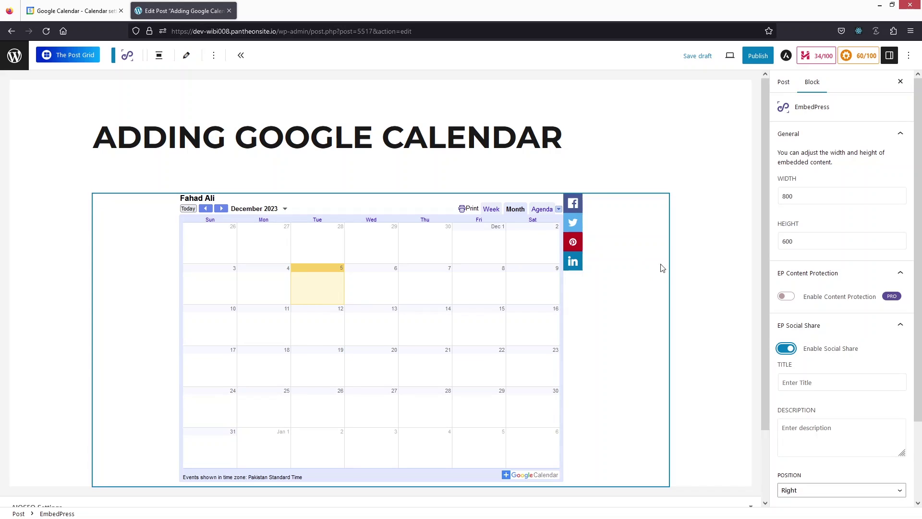
{"action": "scroll", "coordinate": [918, 226], "scroll_direction": "down", "scroll_amount": 3}
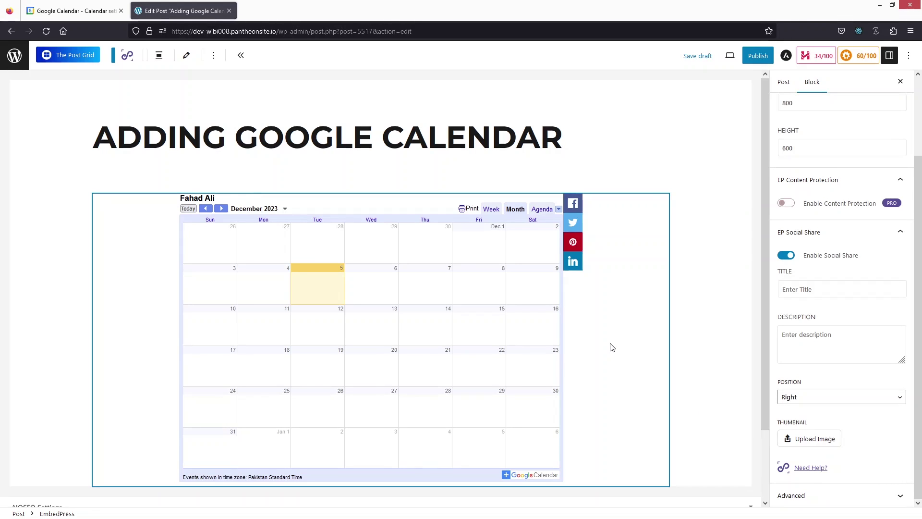
{"action": "scroll", "coordinate": [613, 347], "scroll_direction": "down", "scroll_amount": 2}
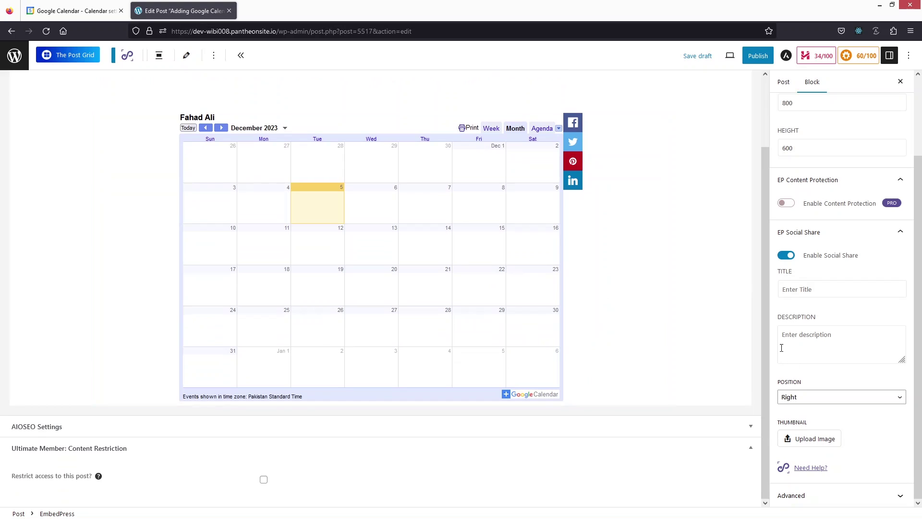
{"action": "left_click", "coordinate": [786, 255]}
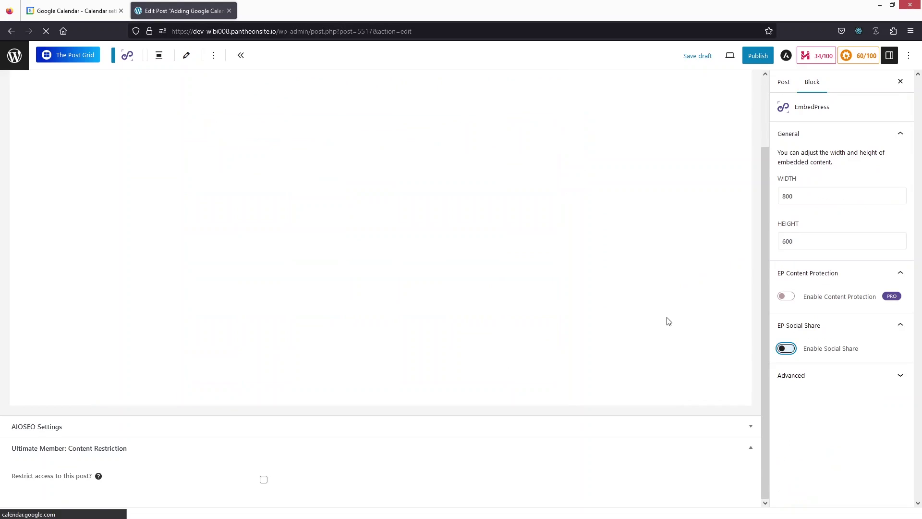
Step: Select the calendar's iframe embed code in Google Calendar and return to the post editor
{"action": "left_click", "coordinate": [70, 11]}
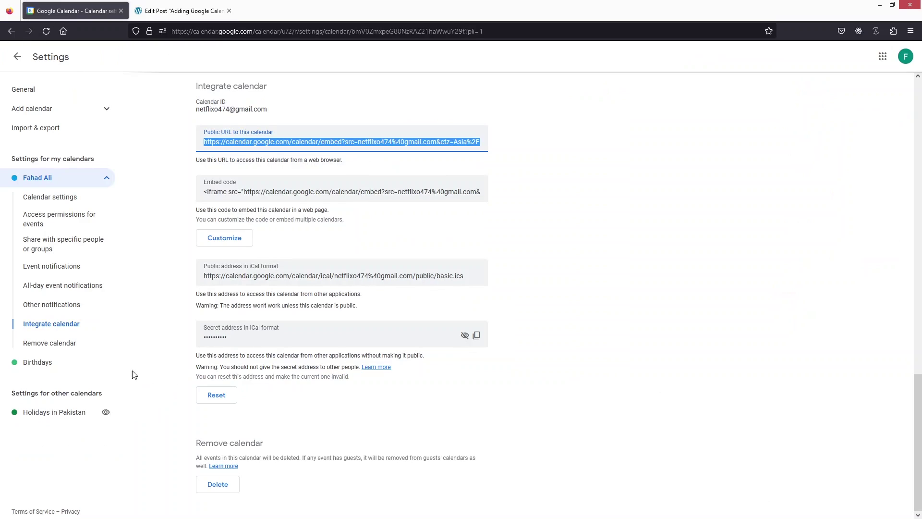
{"action": "left_click", "coordinate": [222, 190]}
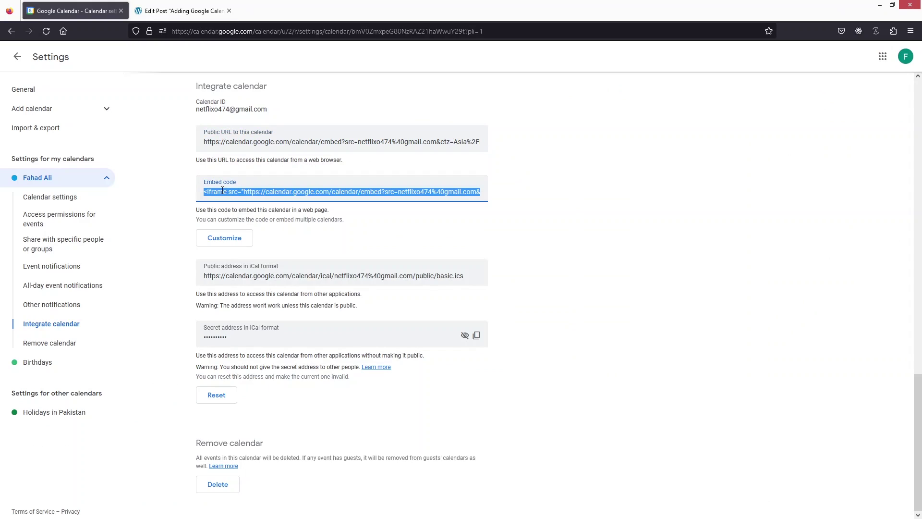
{"action": "left_click", "coordinate": [158, 7]}
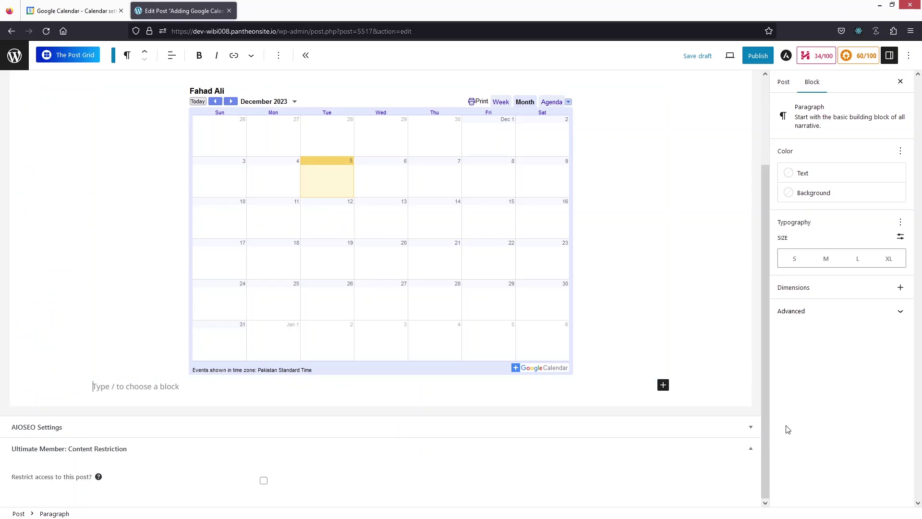
Step: Add a Custom HTML block below the calendar containing the pasted iframe embed code
{"action": "left_click", "coordinate": [663, 385]}
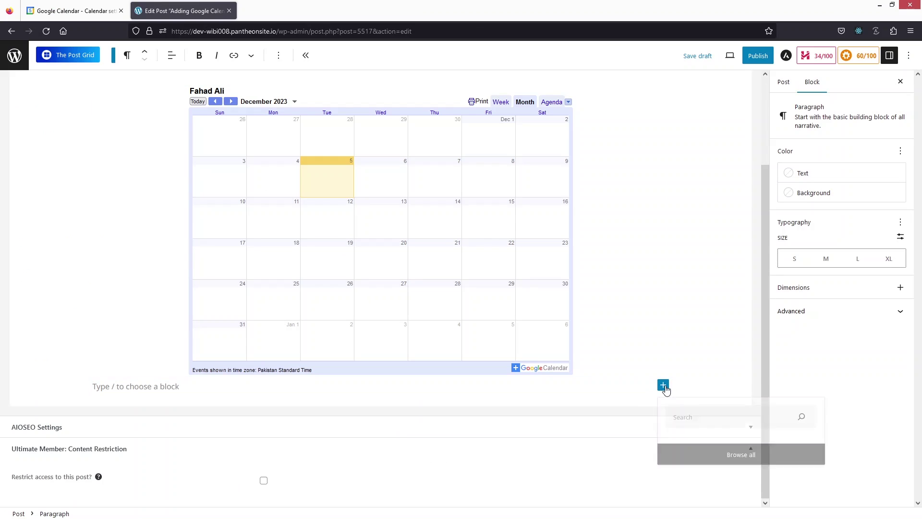
{"action": "scroll", "coordinate": [700, 423], "scroll_direction": "down", "scroll_amount": 1}
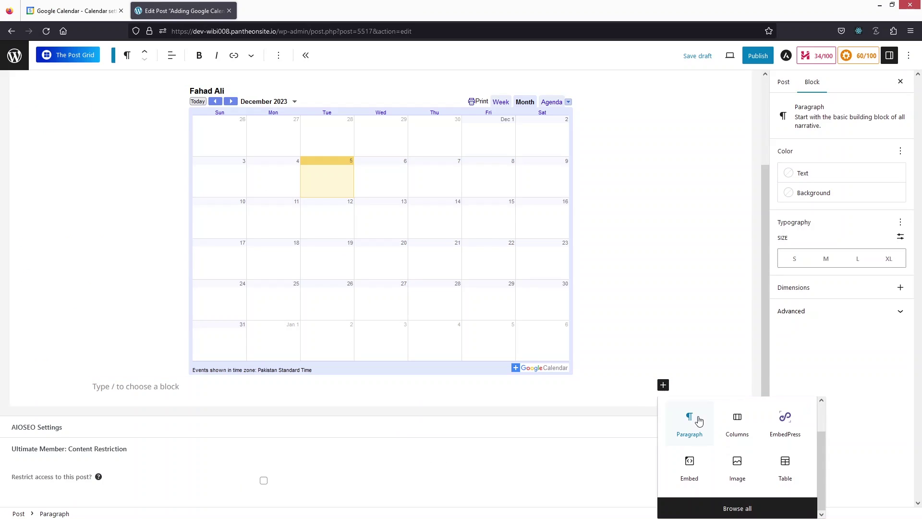
{"action": "type", "text": "html"}
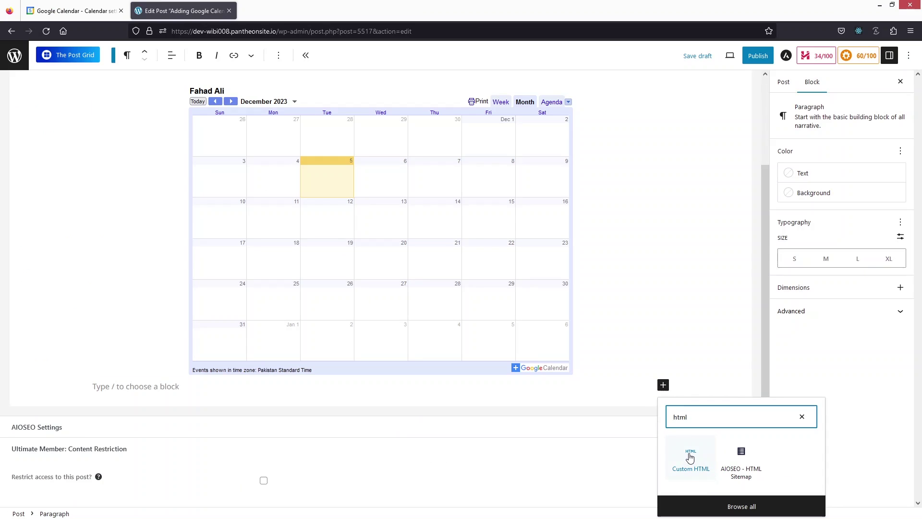
{"action": "left_click", "coordinate": [690, 458]}
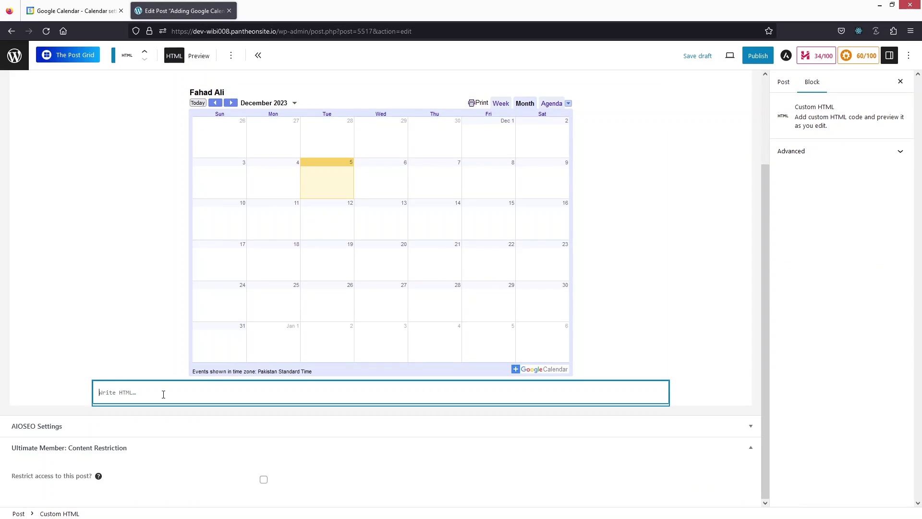
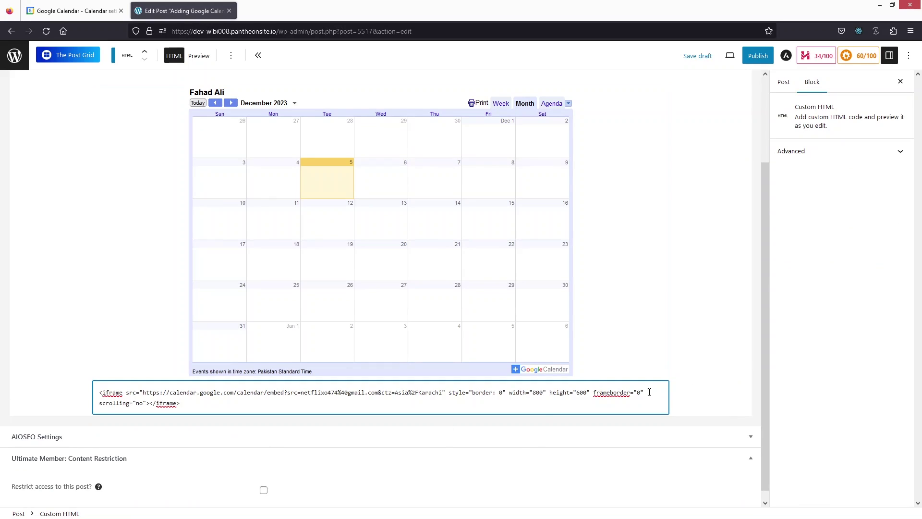
Step: Check the EmbedPress and Custom HTML blocks, then bring up the Preview options
{"action": "left_click", "coordinate": [702, 382]}
{"action": "scroll", "coordinate": [178, 378], "scroll_direction": "down", "scroll_amount": 1}
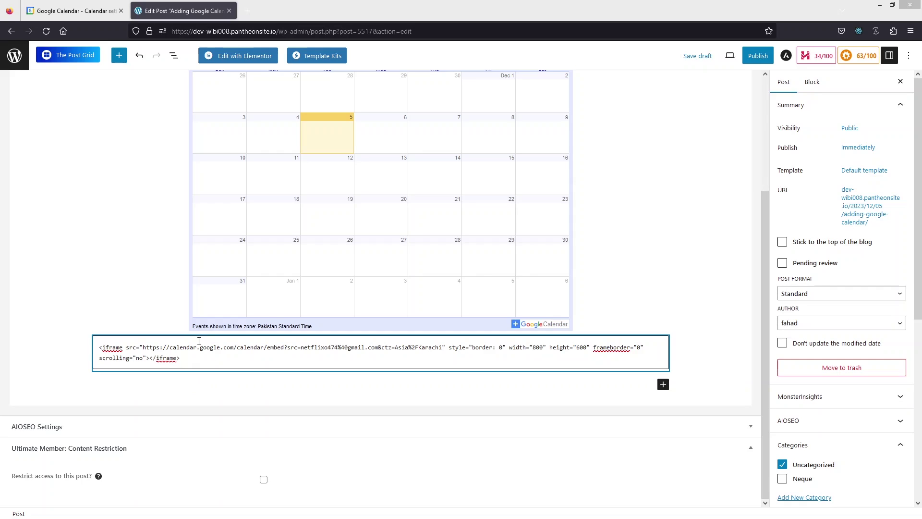
{"action": "left_click", "coordinate": [124, 359]}
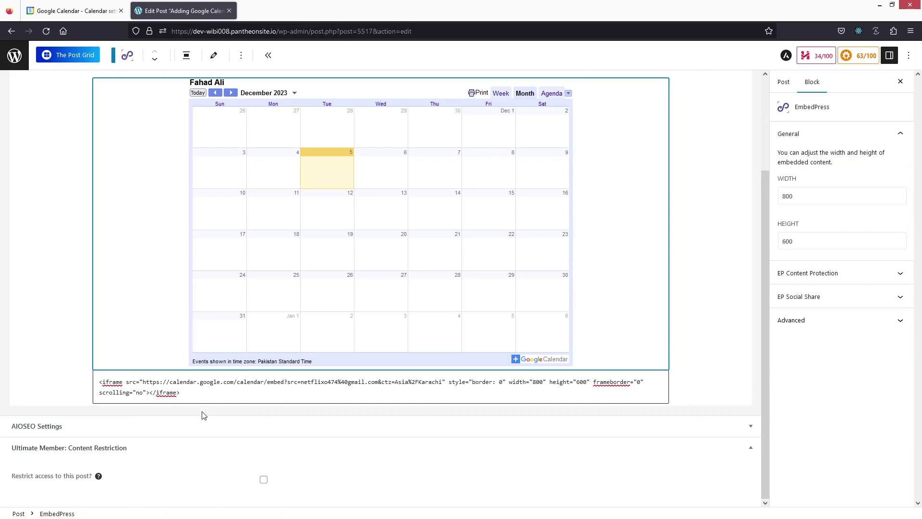
{"action": "left_click", "coordinate": [237, 383]}
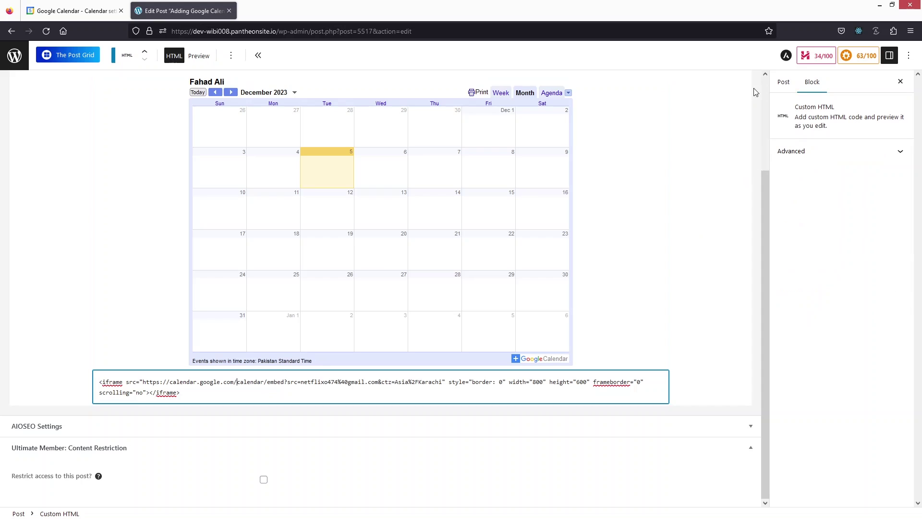
{"action": "left_click", "coordinate": [701, 269]}
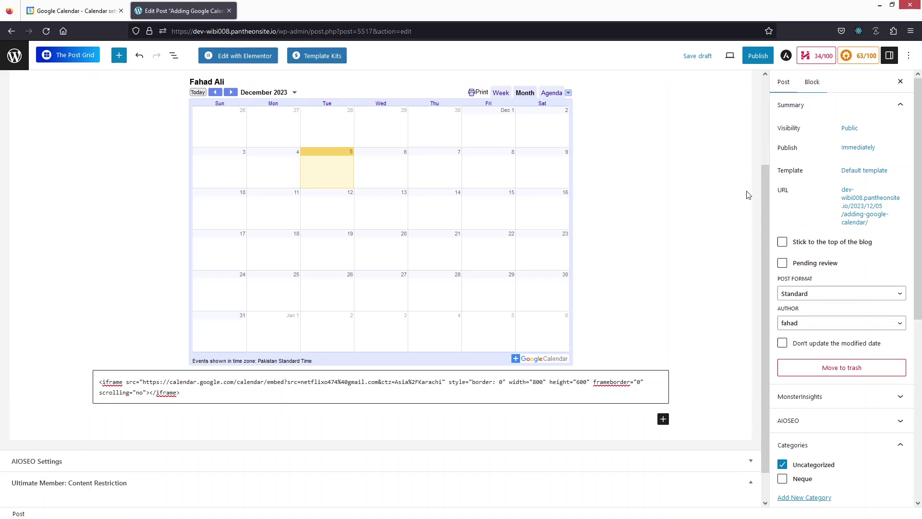
{"action": "left_click", "coordinate": [730, 56]}
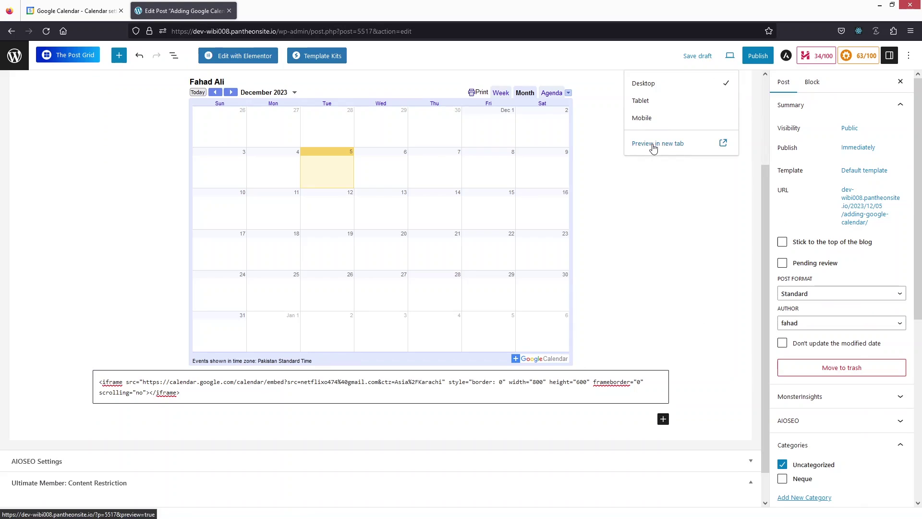
Step: Preview the post in a new tab and scroll through both embedded December 2023 calendars
{"action": "left_click", "coordinate": [654, 147]}
{"action": "scroll", "coordinate": [218, 154], "scroll_direction": "down", "scroll_amount": 5}
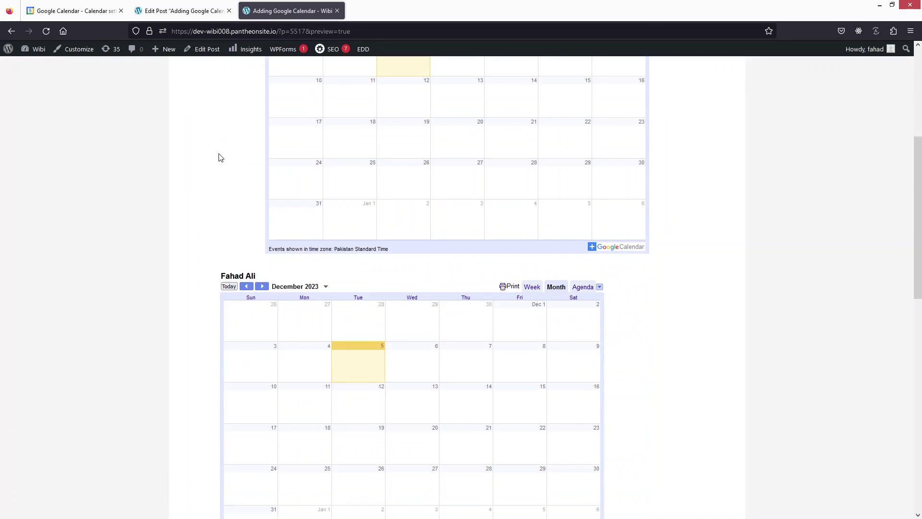
{"action": "scroll", "coordinate": [220, 158], "scroll_direction": "down", "scroll_amount": 4}
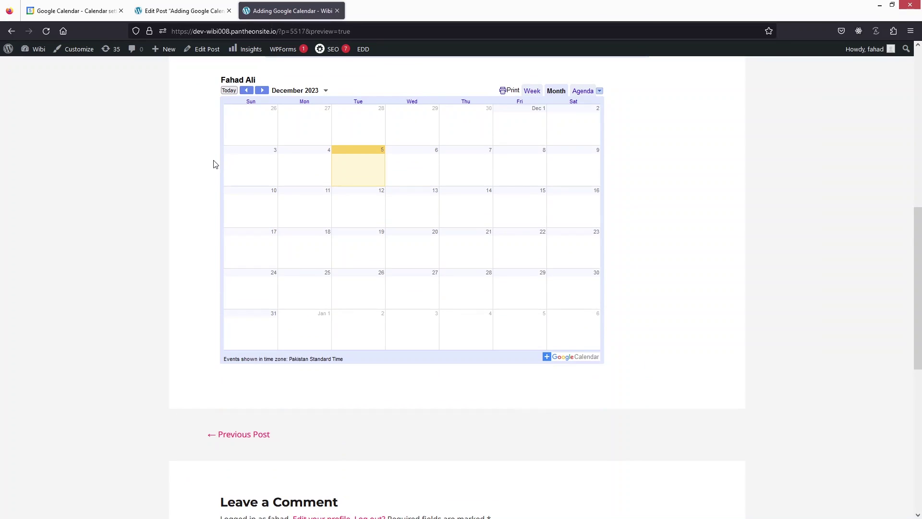
{"action": "scroll", "coordinate": [228, 165], "scroll_direction": "up", "scroll_amount": 1}
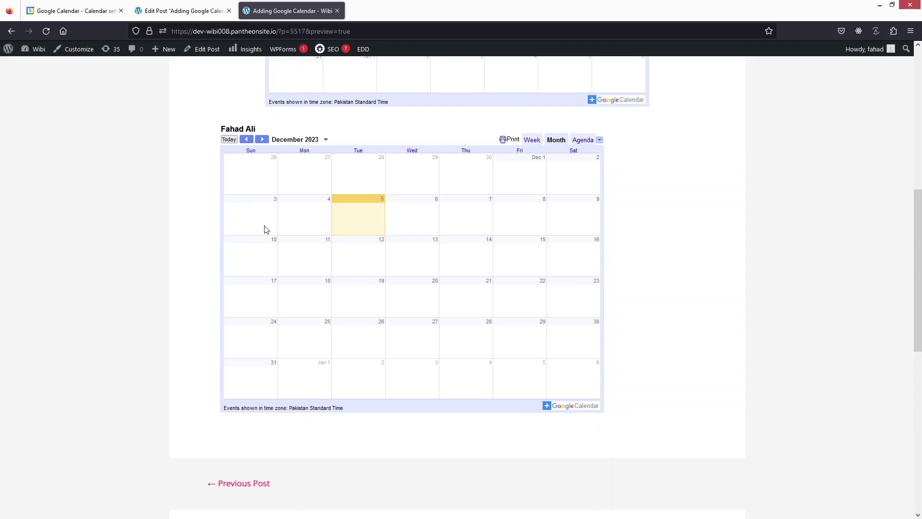
{"action": "scroll", "coordinate": [265, 231], "scroll_direction": "up", "scroll_amount": 5}
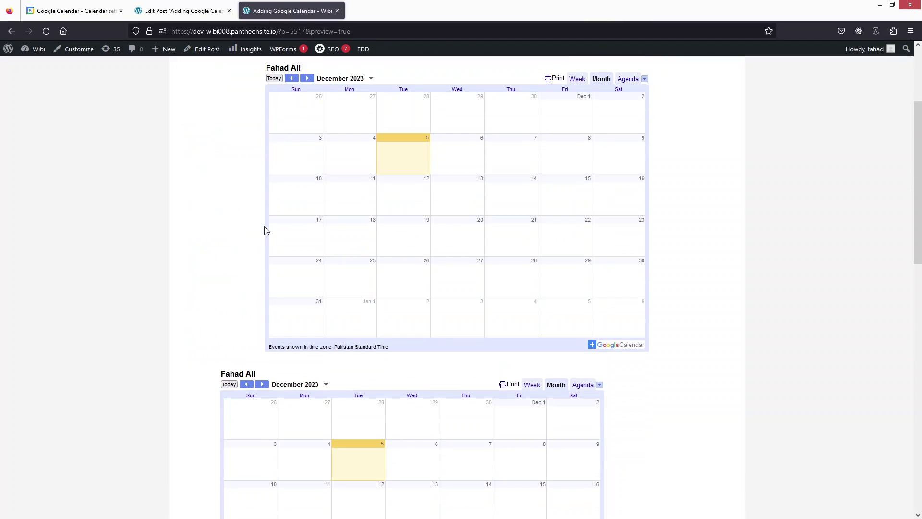
{"action": "scroll", "coordinate": [266, 230], "scroll_direction": "up", "scroll_amount": 1}
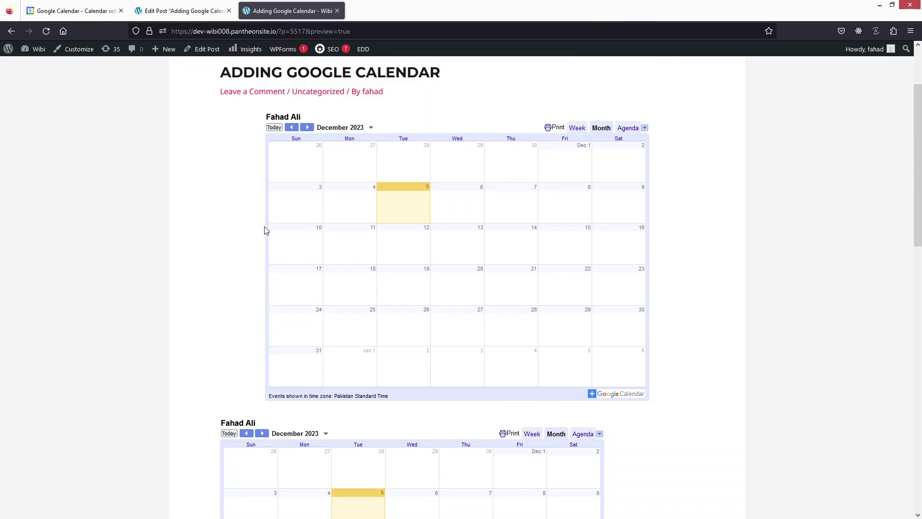